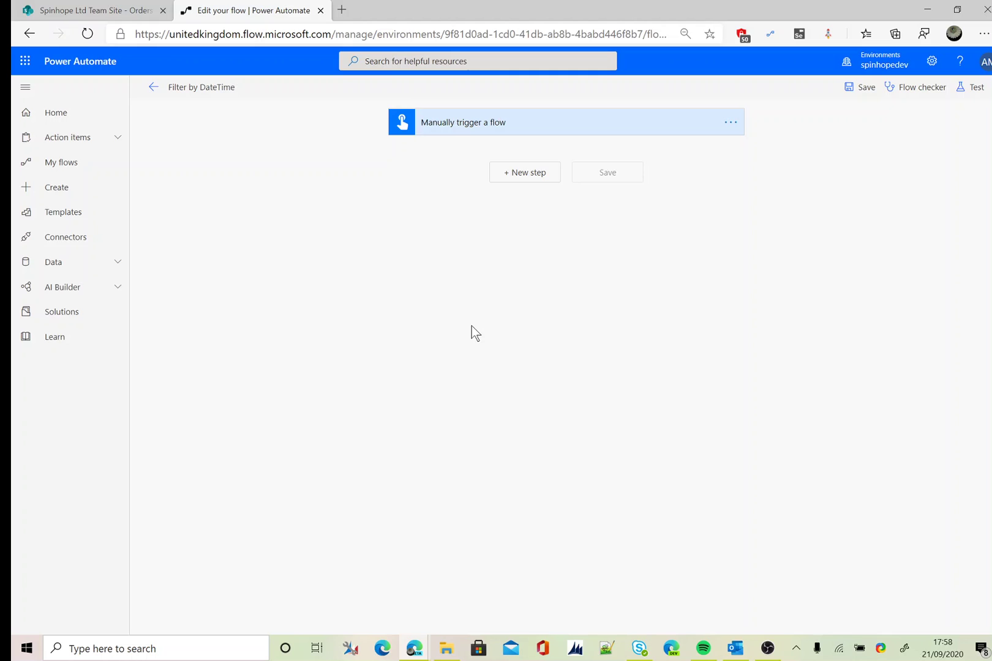
Bring up the SharePoint Team Site showing the Orders list with its three dated orders
{"action": "left_click", "coordinate": [107, 10]}
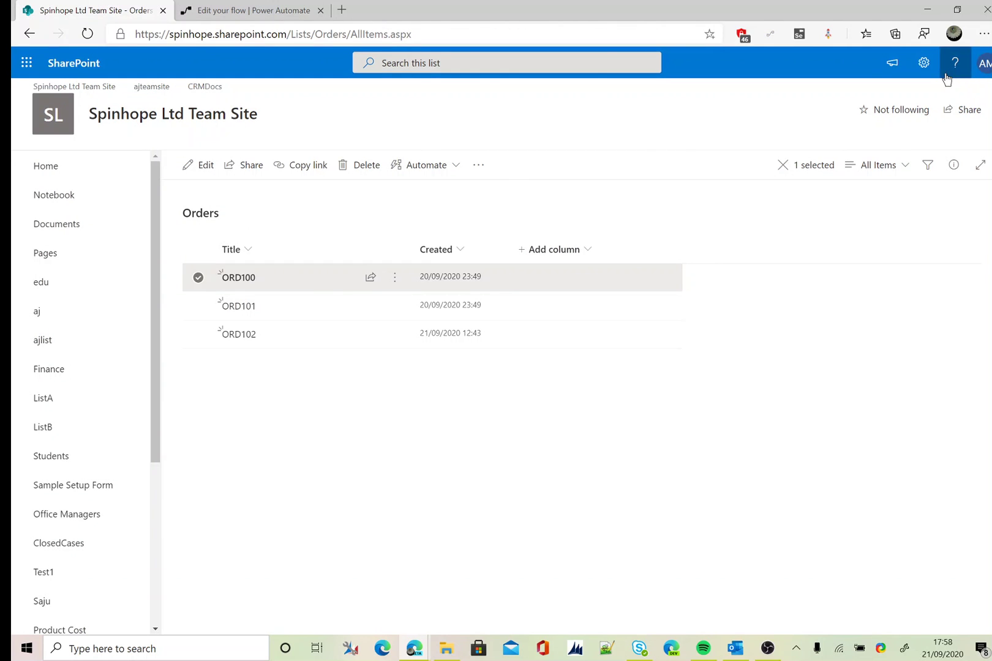
Open the Orders list settings page and scroll down to its Columns section
{"action": "left_click", "coordinate": [923, 62]}
{"action": "left_click", "coordinate": [820, 201]}
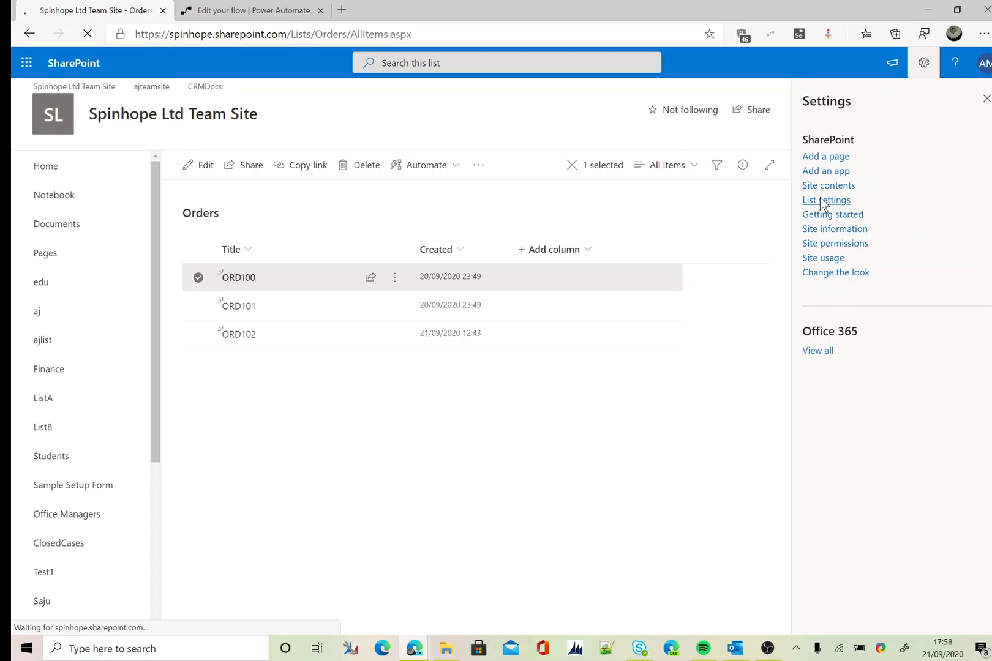
{"action": "scroll", "coordinate": [444, 368], "scroll_direction": "down", "scroll_amount": 3}
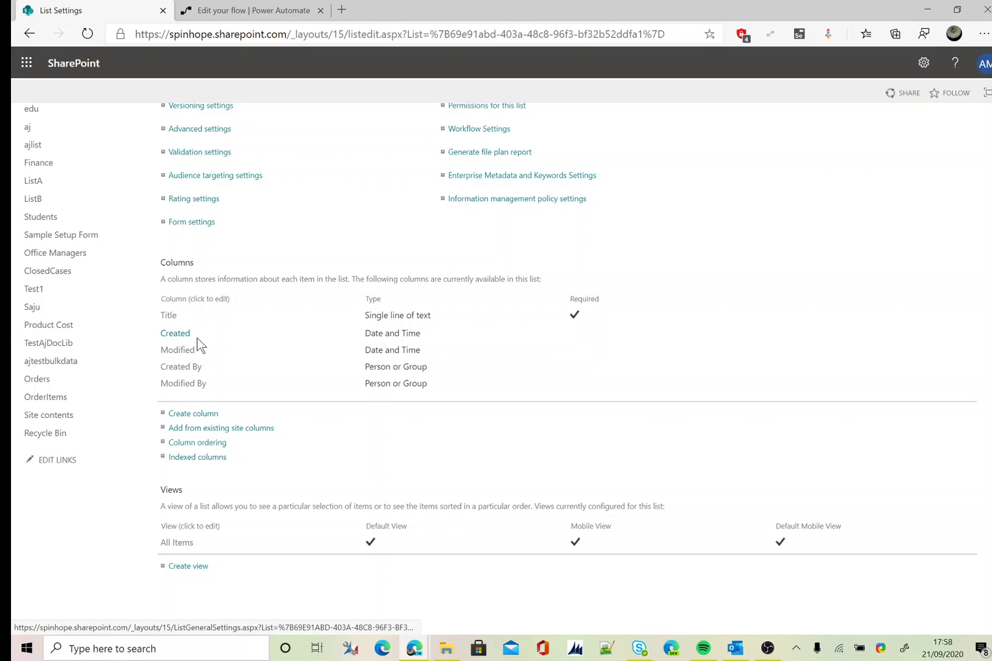
Open the Created column's settings and confirm its internal name Field=Created in the address
{"action": "left_click", "coordinate": [184, 336]}
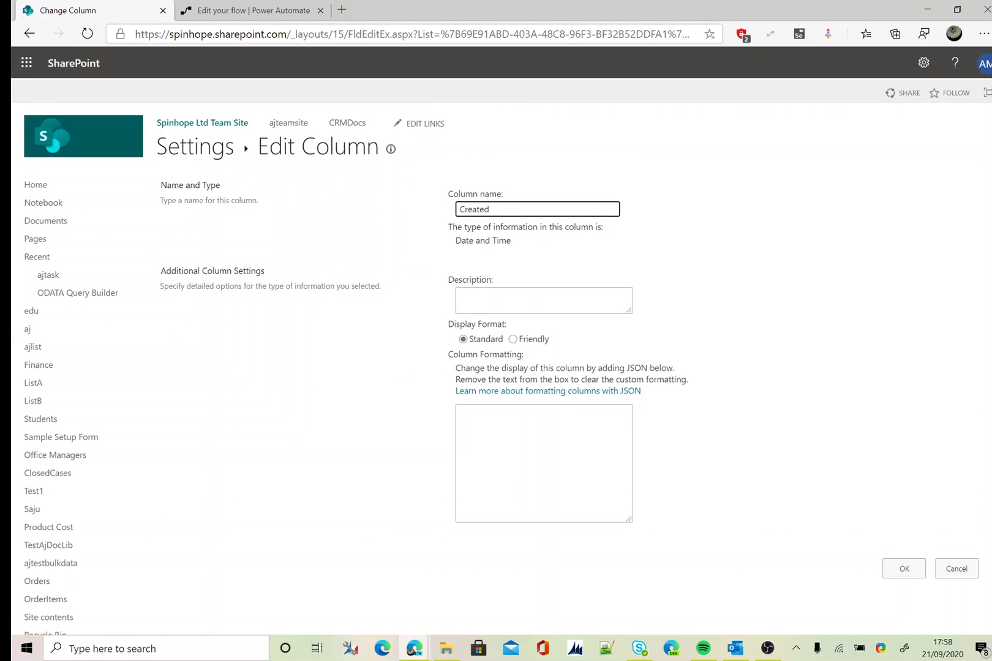
{"action": "left_click", "coordinate": [346, 37]}
{"action": "key", "text": "End"}
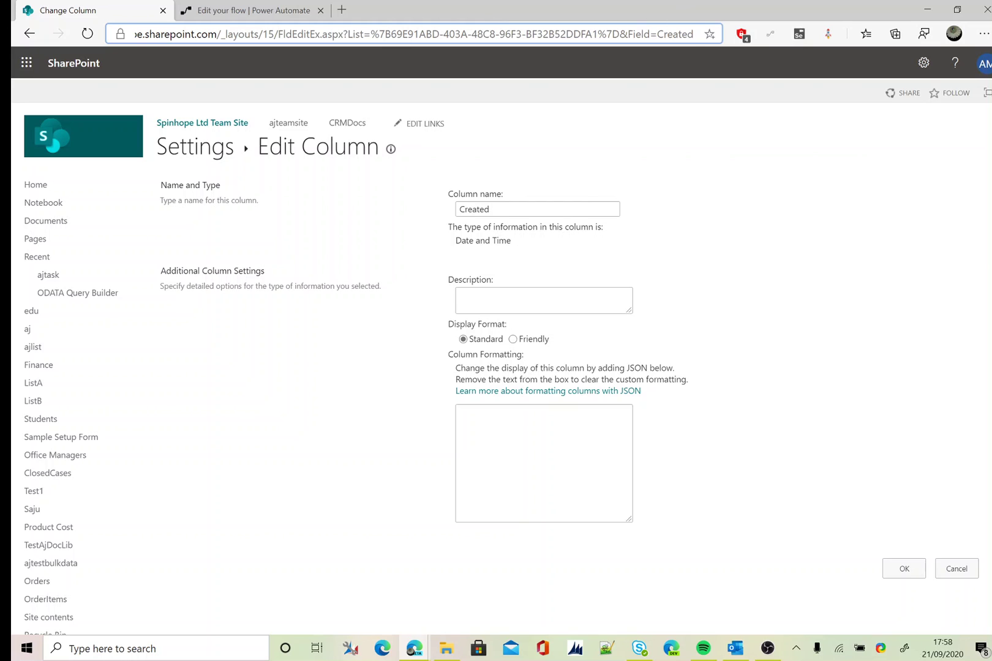
{"action": "left_click_drag", "start_coordinate": [628, 34], "coordinate": [694, 34]}
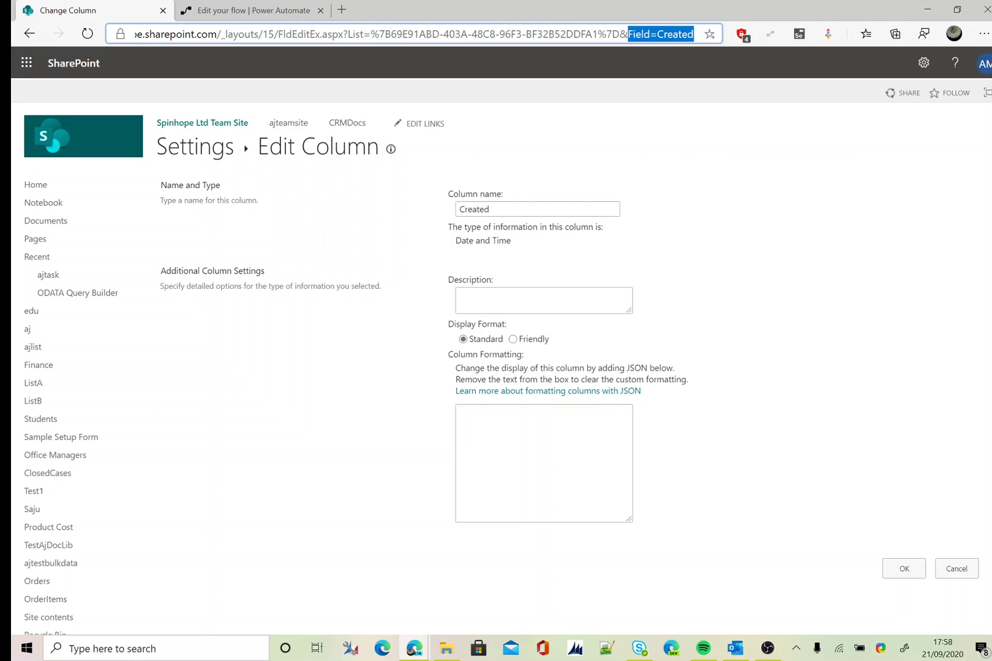
Save the Created column edit page as a favourite and return to the Orders list view
{"action": "left_click", "coordinate": [708, 34]}
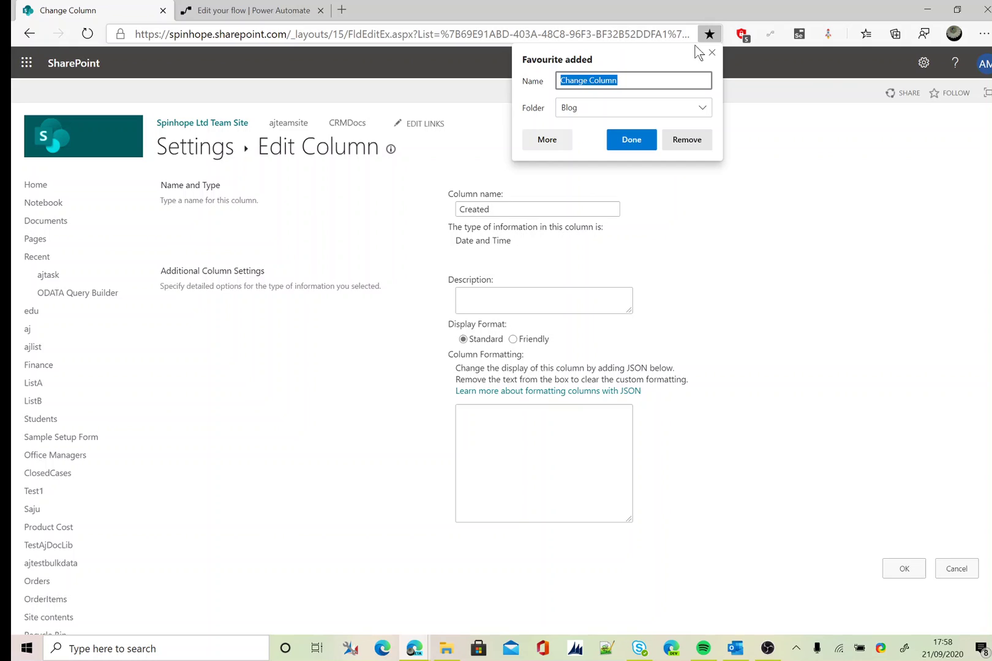
{"action": "left_click", "coordinate": [711, 54]}
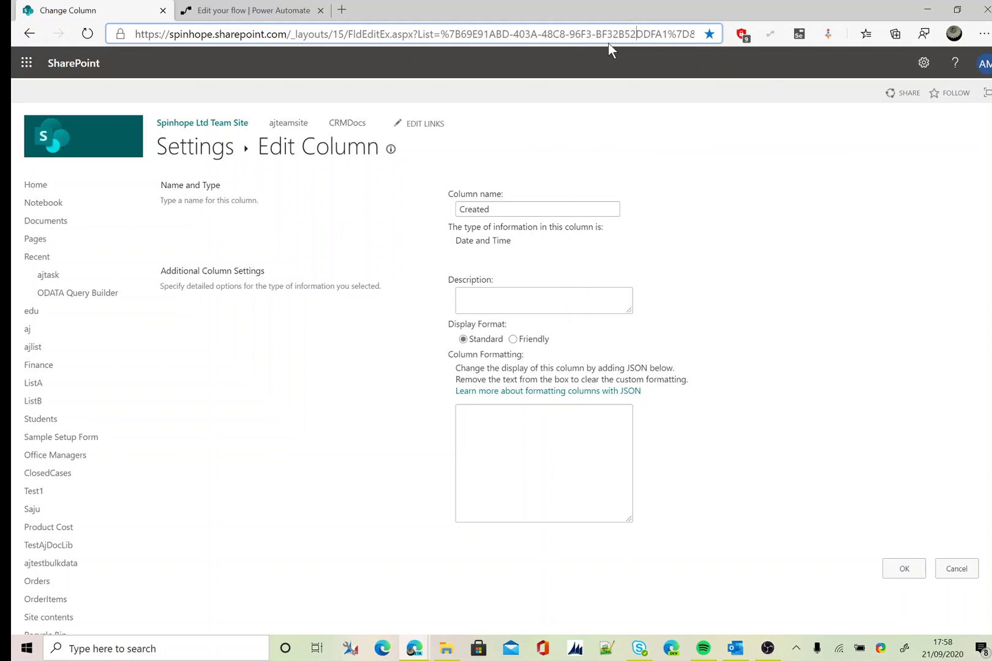
{"action": "left_click", "coordinate": [211, 151]}
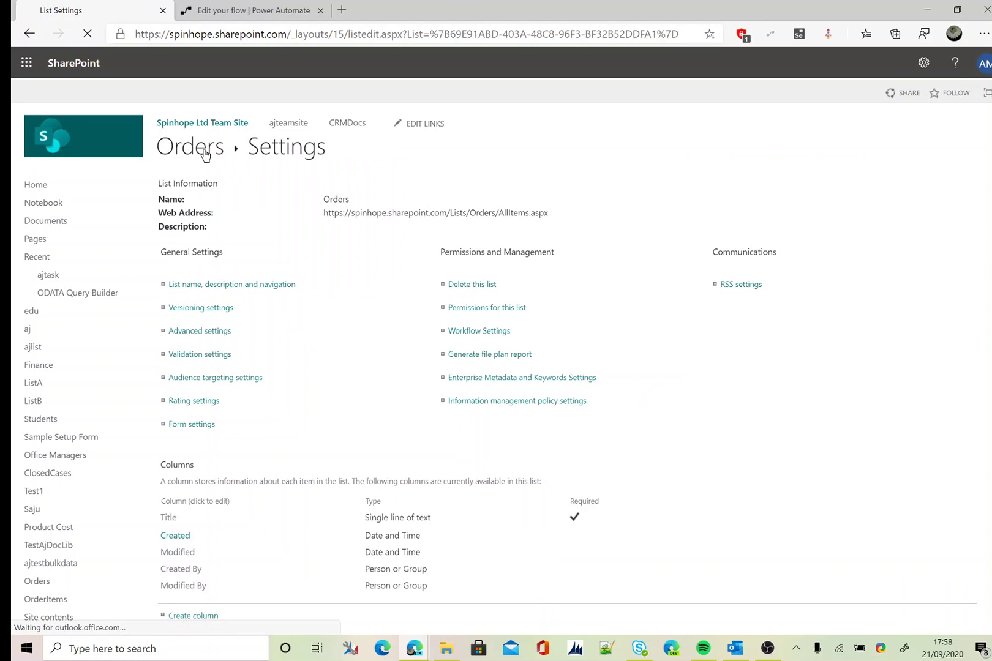
{"action": "left_click", "coordinate": [205, 150]}
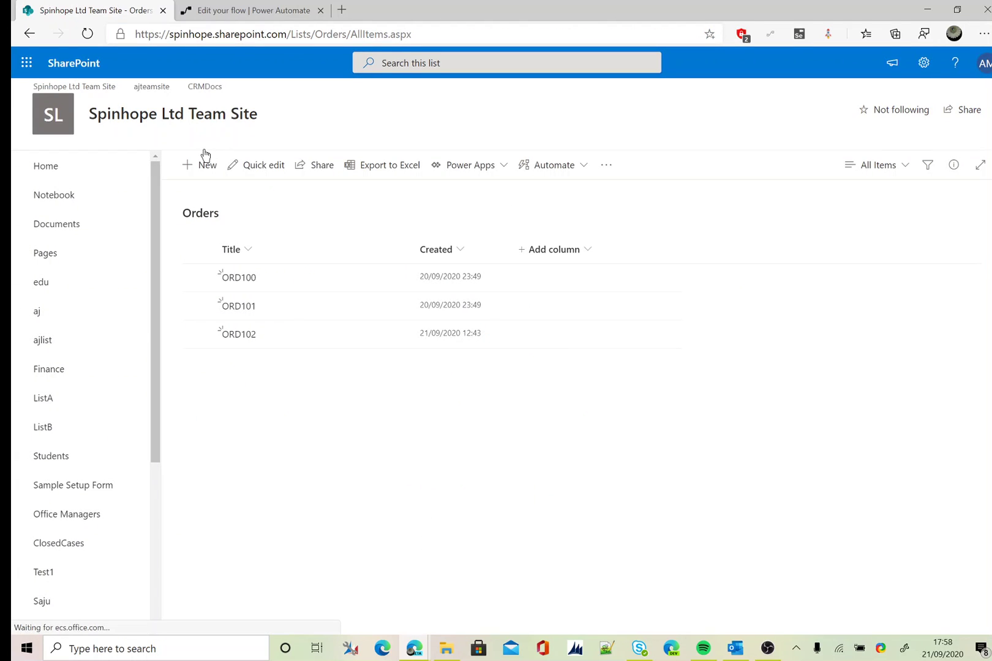
Under the manual trigger, add a step searching the SharePoint connector for 'Get Items'
{"action": "left_click", "coordinate": [216, 10]}
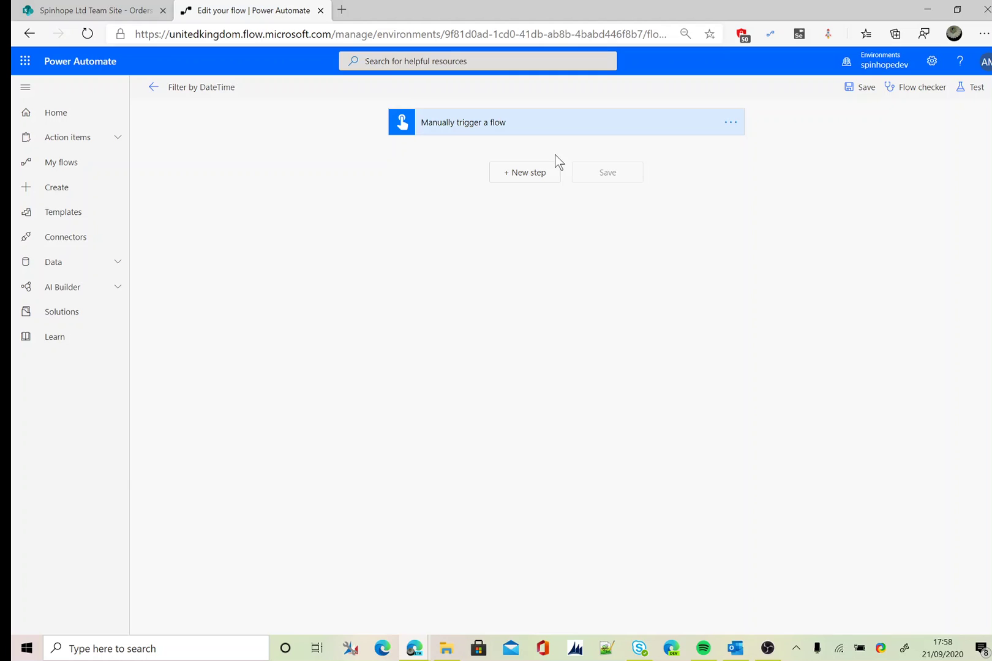
{"action": "left_click", "coordinate": [536, 171]}
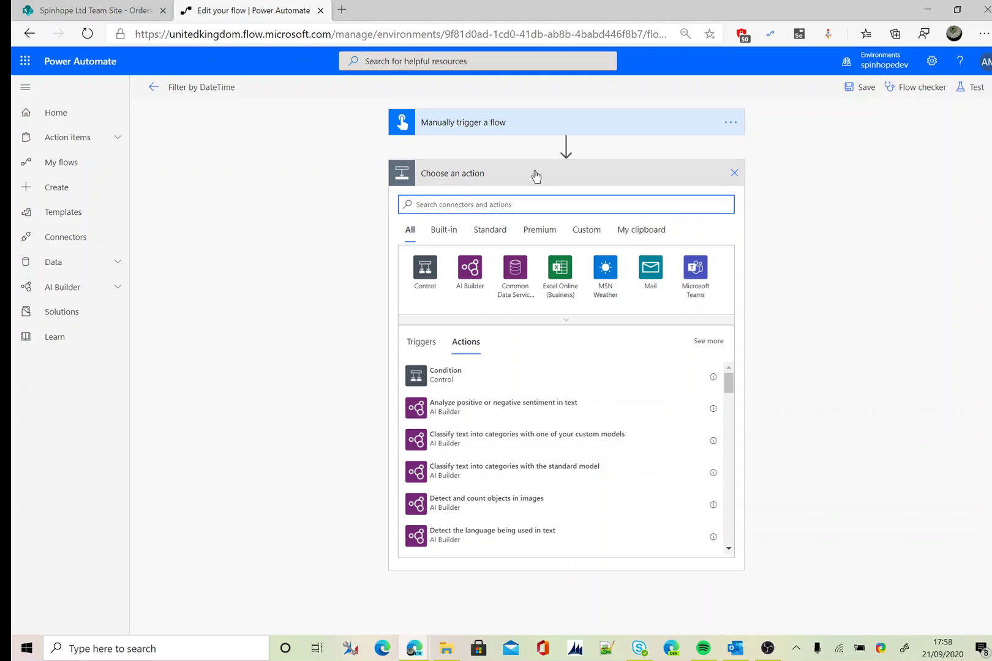
{"action": "type", "text": "share"}
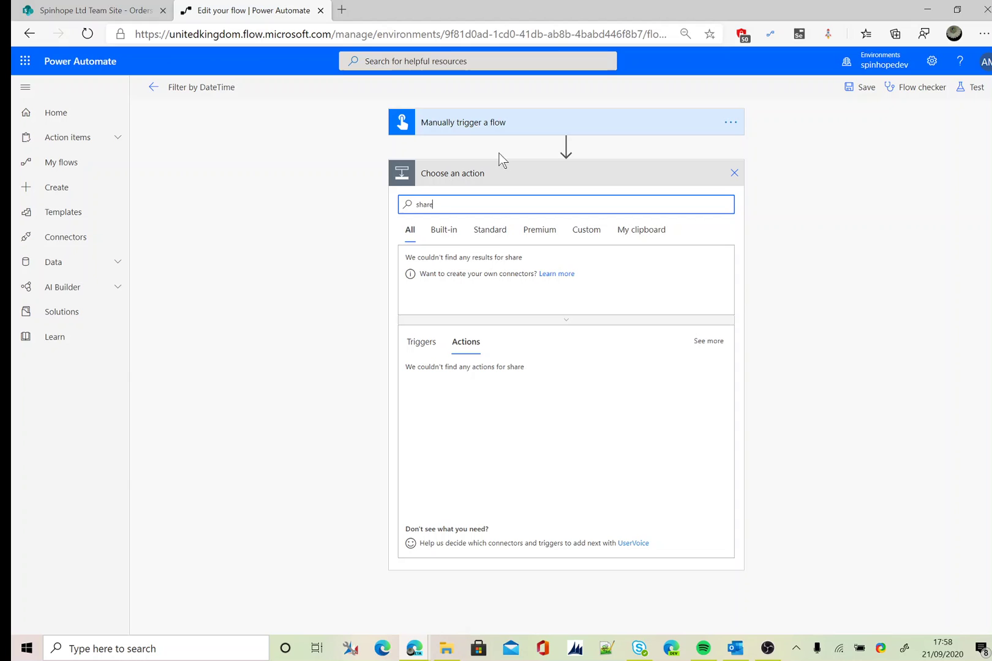
{"action": "type", "text": "point"}
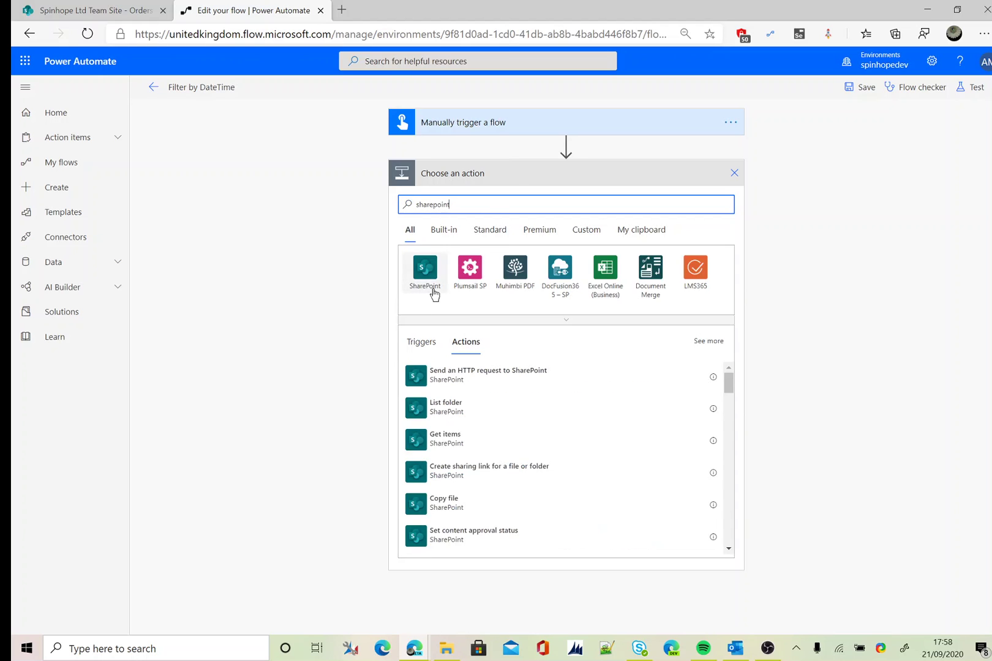
{"action": "left_click", "coordinate": [427, 269]}
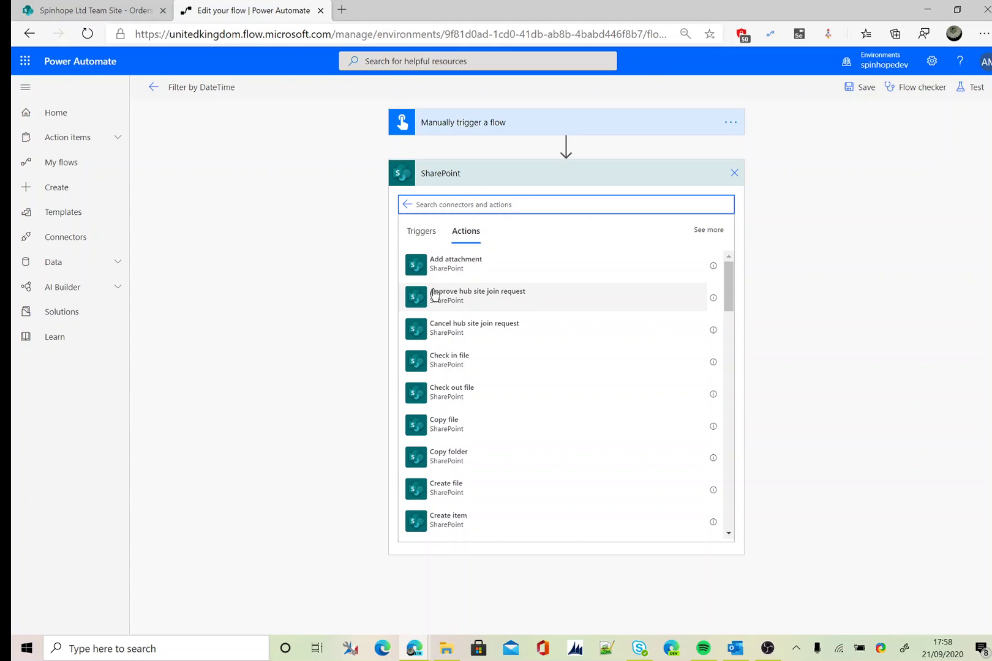
{"action": "type", "text": "Get Items"}
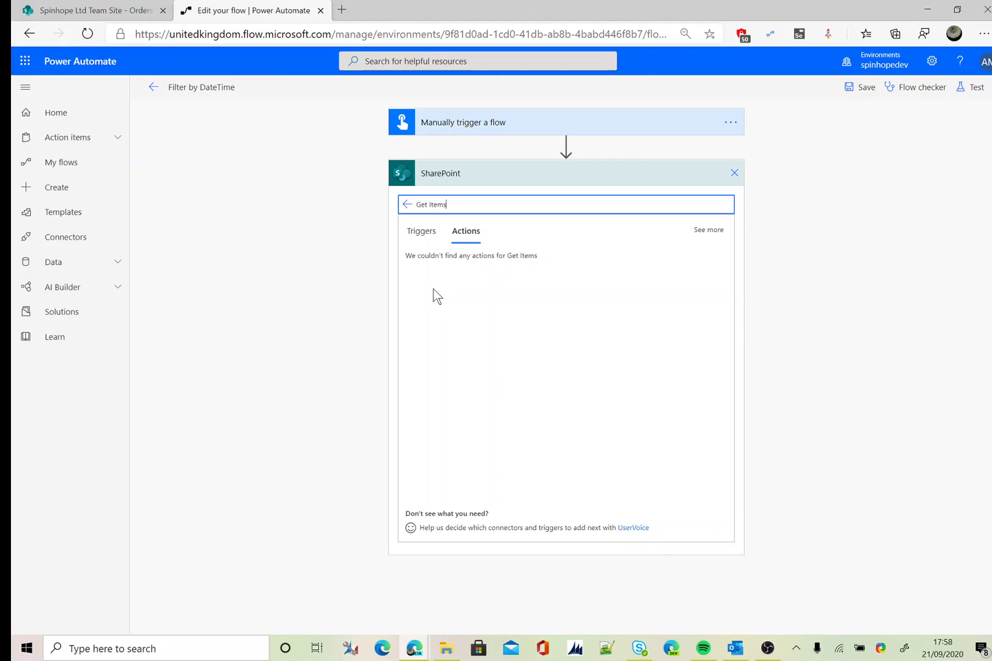
Add Get items using Spinhope Ltd Team Site and the Orders list, with advanced options shown
{"action": "left_click", "coordinate": [427, 265]}
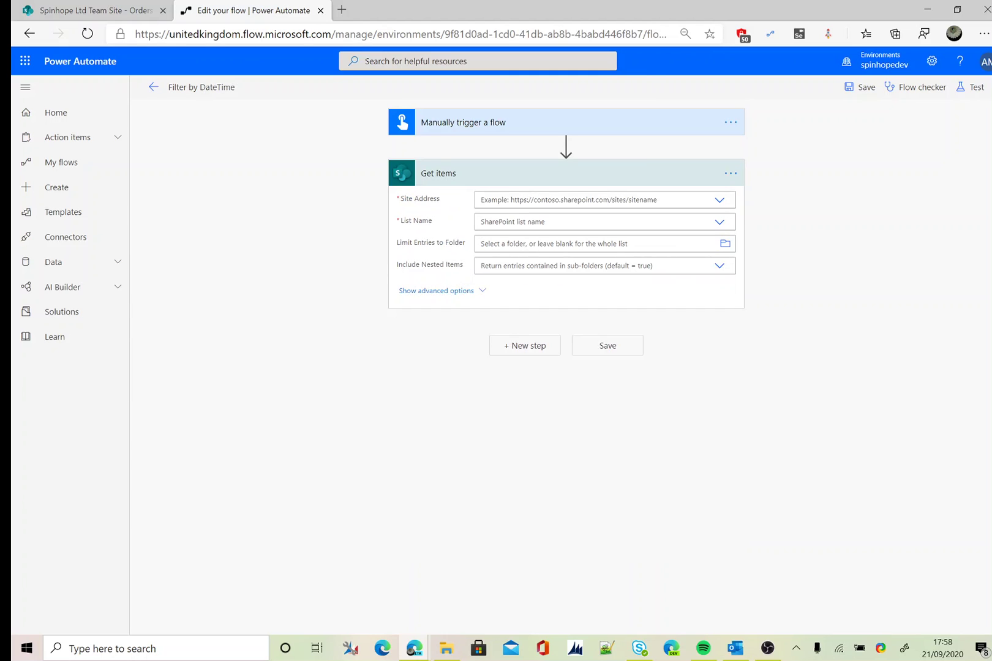
{"action": "left_click", "coordinate": [719, 200]}
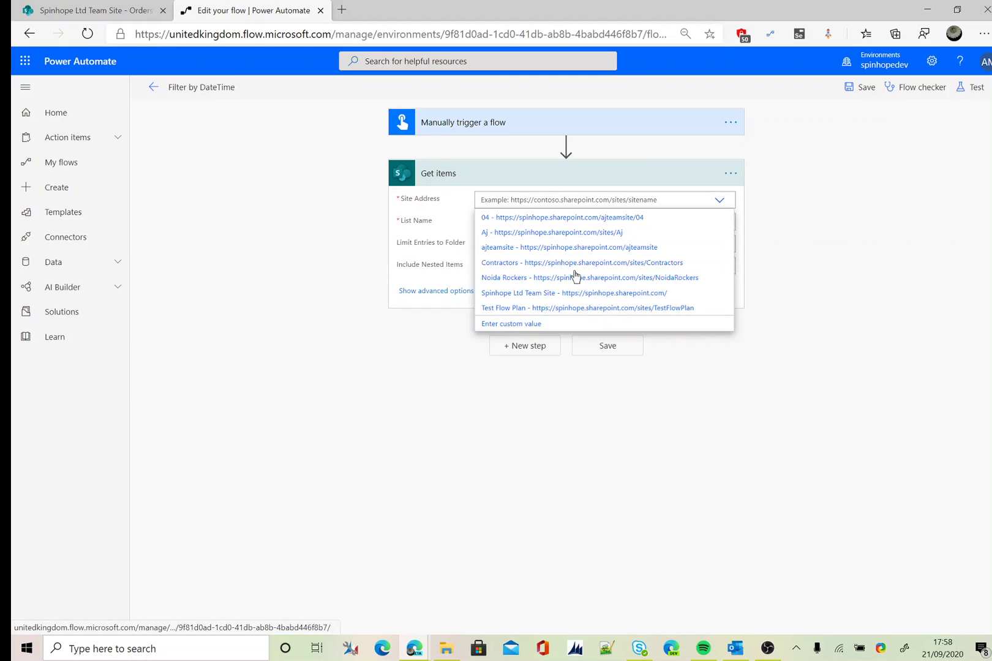
{"action": "left_click", "coordinate": [551, 292]}
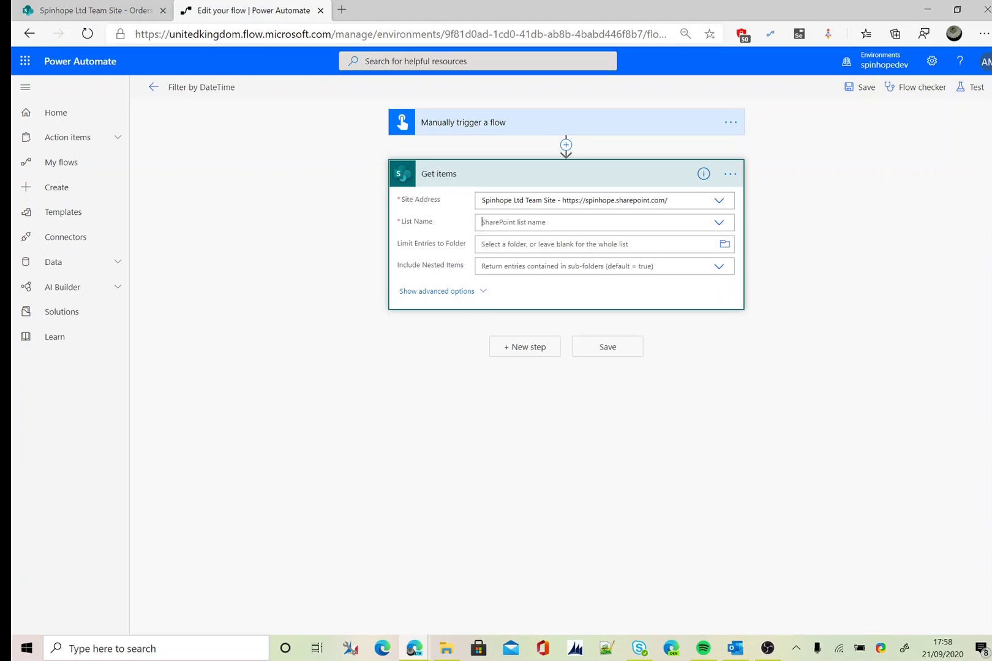
{"action": "type", "text": "Orders"}
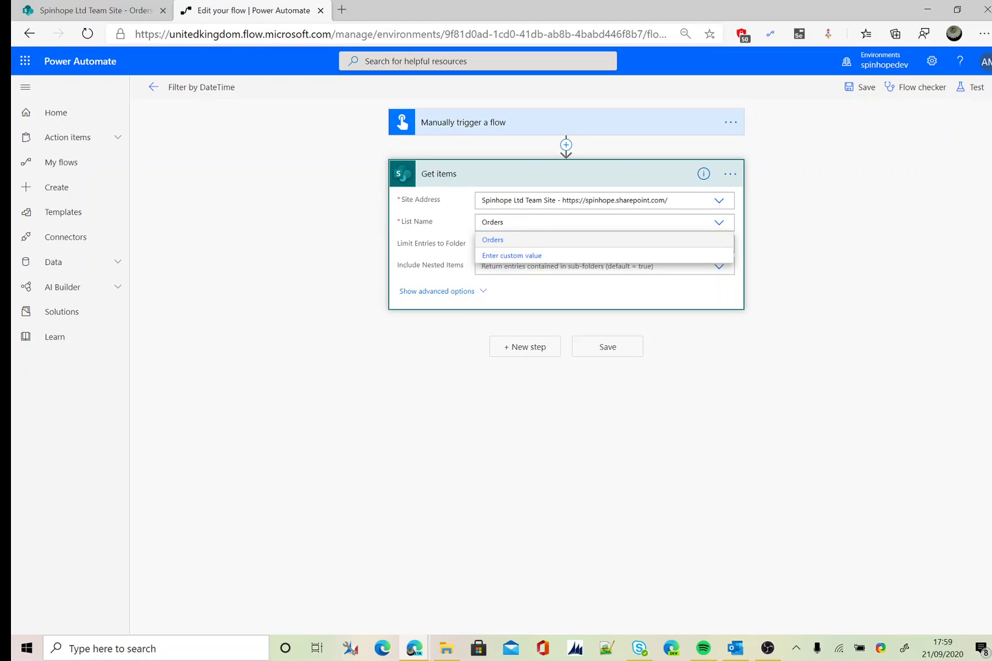
{"action": "left_click", "coordinate": [513, 243]}
{"action": "left_click", "coordinate": [465, 292]}
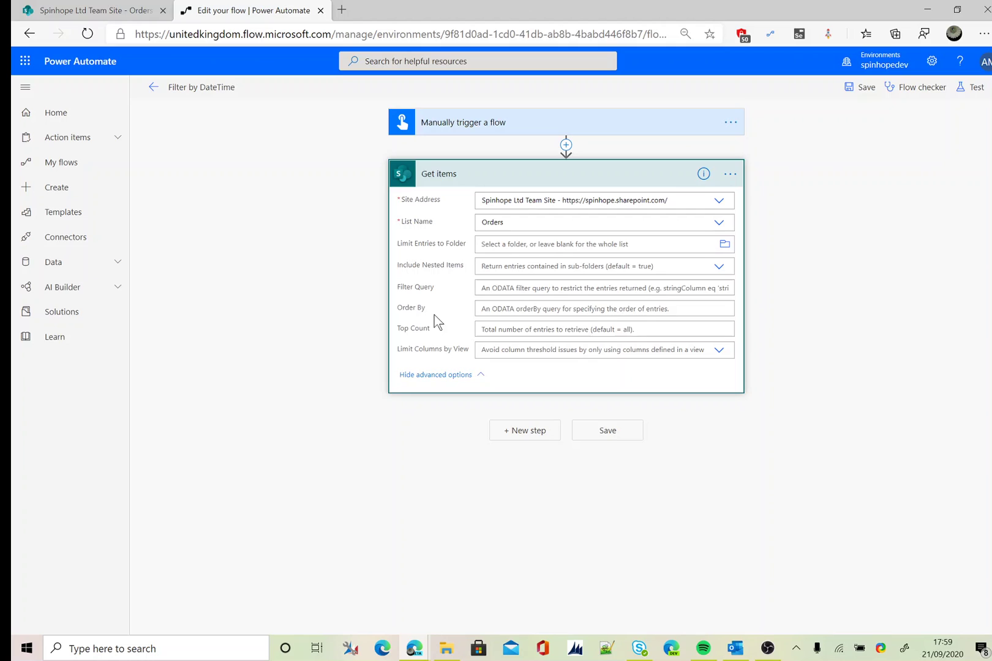
Set the Filter Query to Created le '…' around the formatDateTime(utcNow(),'yyyy-MM-dd') expression
{"action": "left_click", "coordinate": [482, 288]}
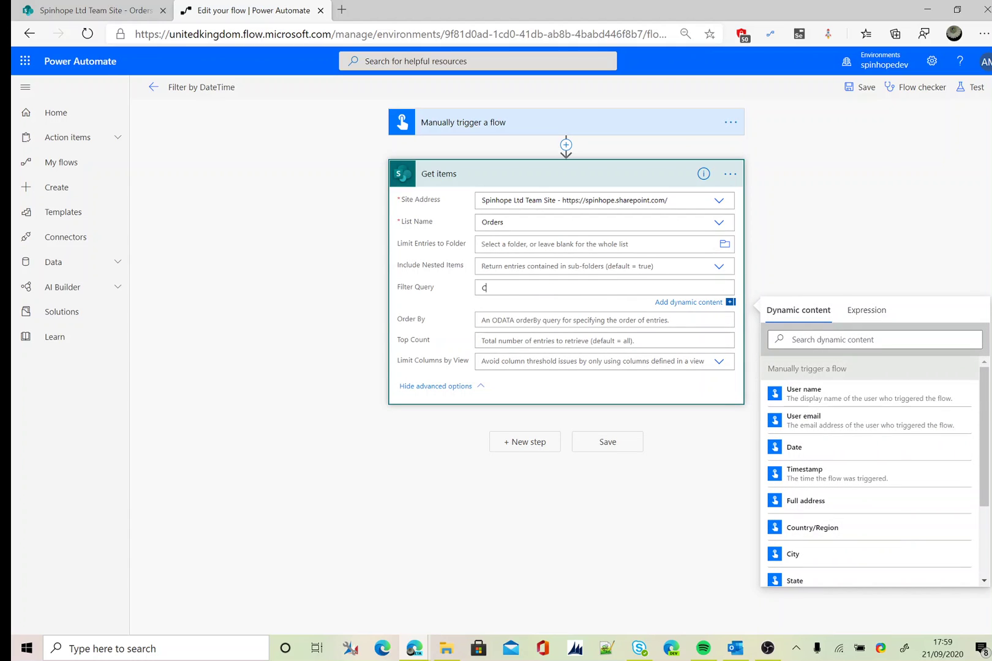
{"action": "type", "text": "Created le '"}
{"action": "left_click", "coordinate": [879, 314]}
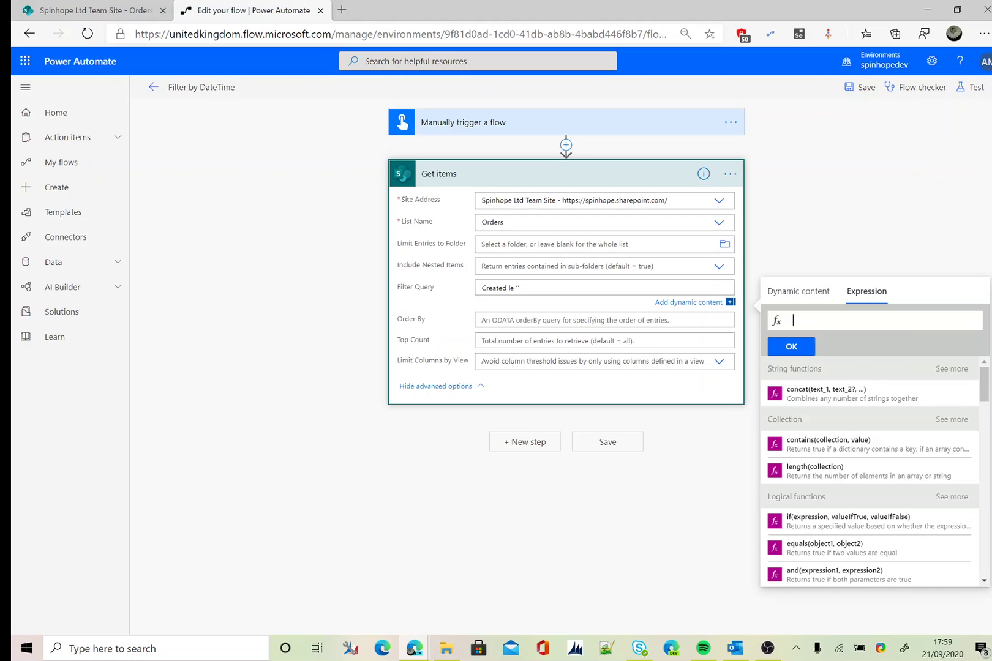
{"action": "type", "text": "for"}
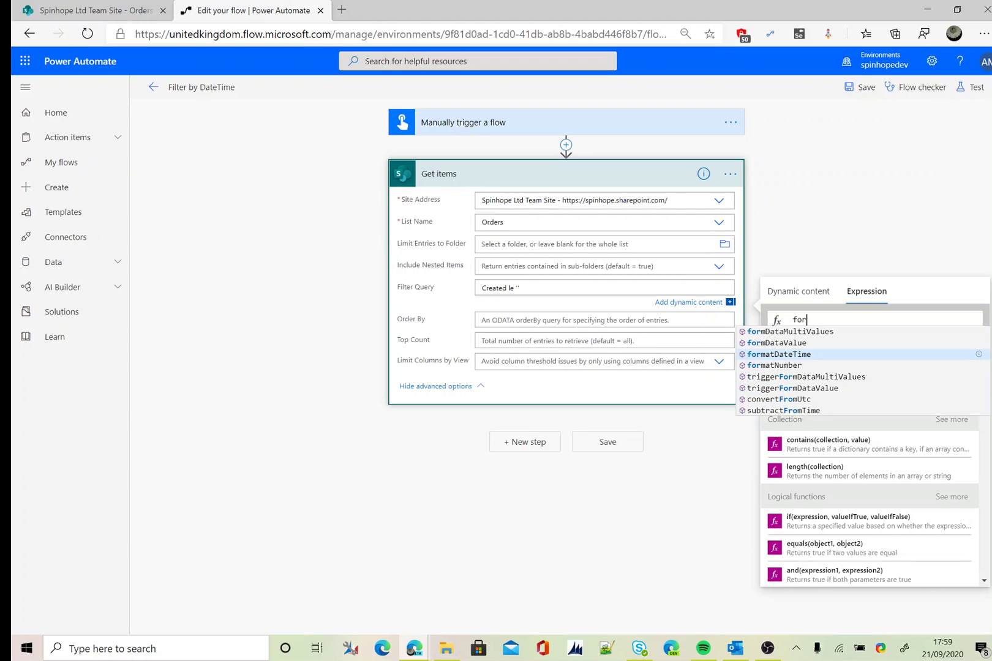
{"action": "key", "text": "Return"}
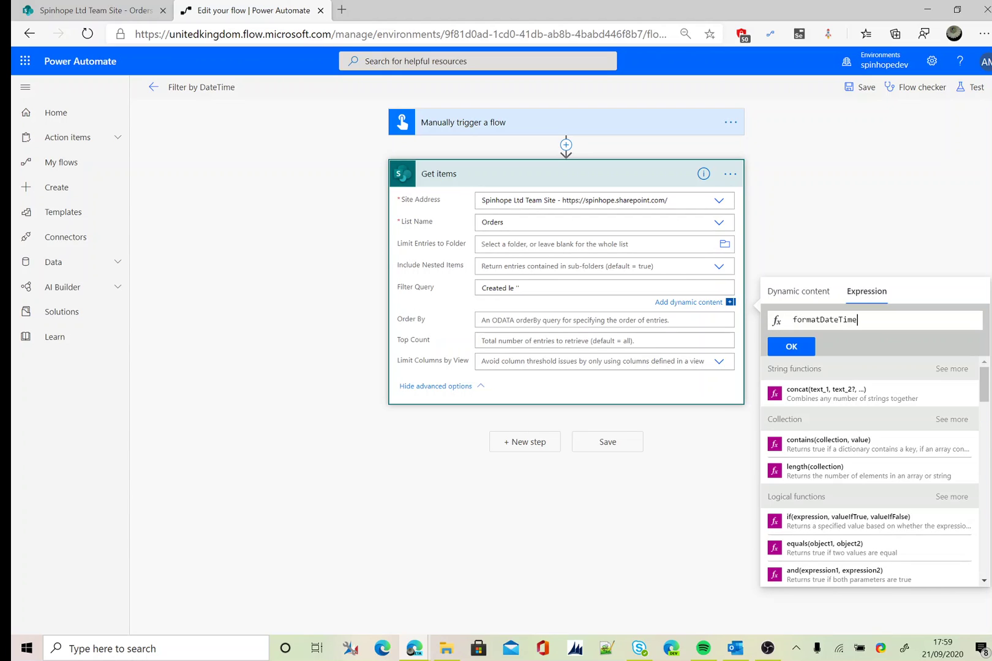
{"action": "type", "text": "("}
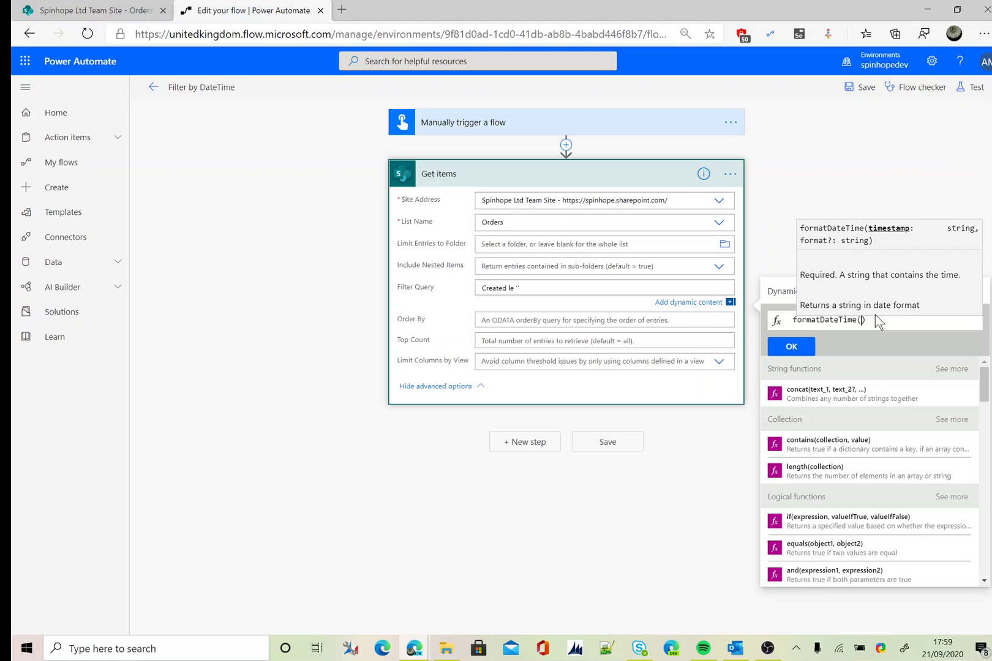
{"action": "type", "text": "utc"}
{"action": "key", "text": "Return"}
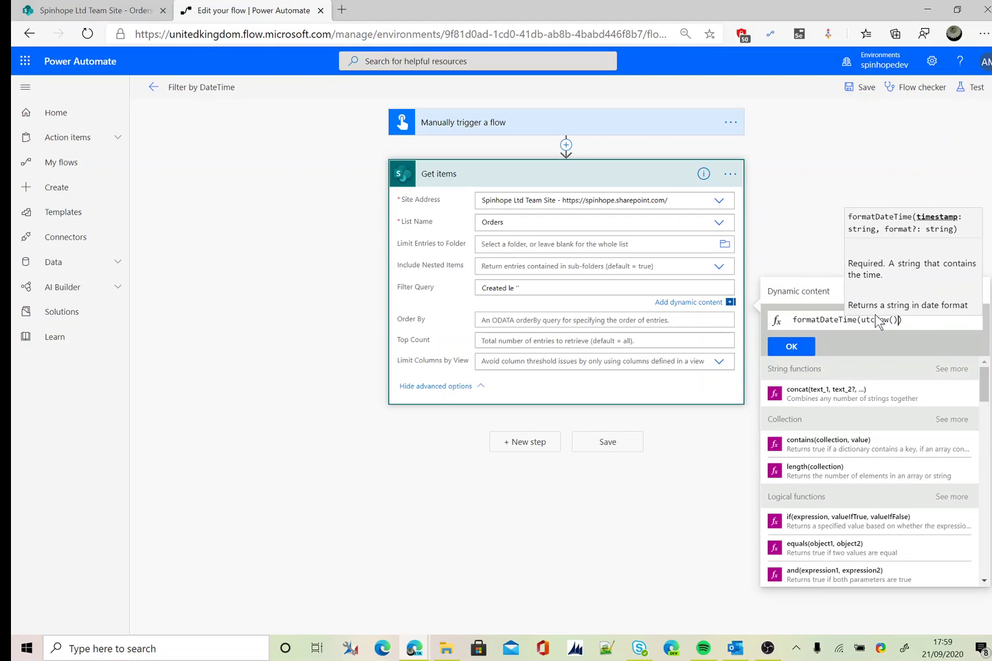
{"action": "type", "text": ",'"}
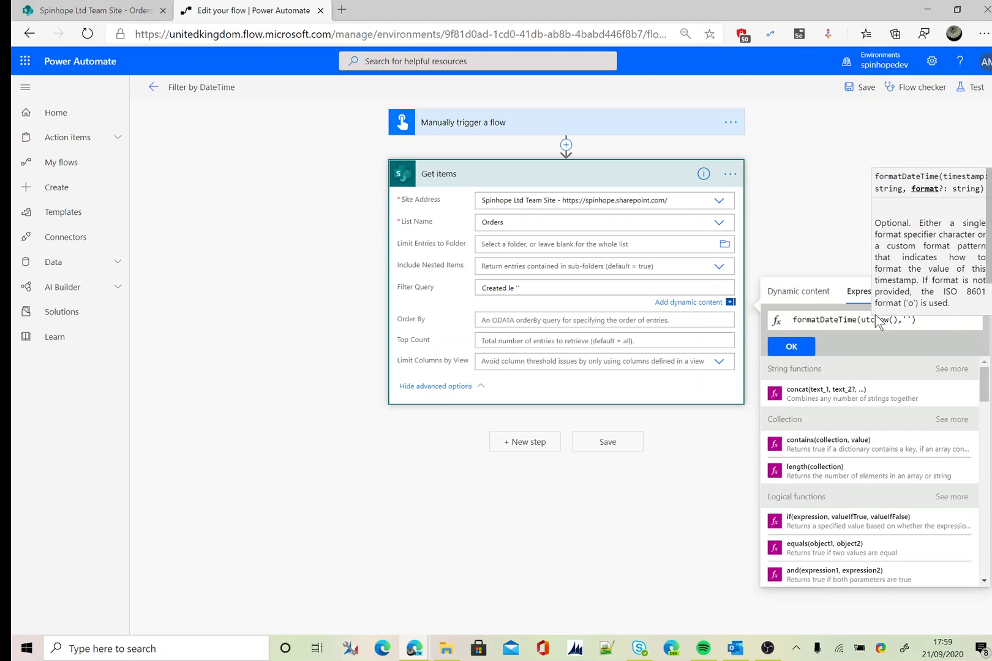
{"action": "type", "text": "yyyy-"}
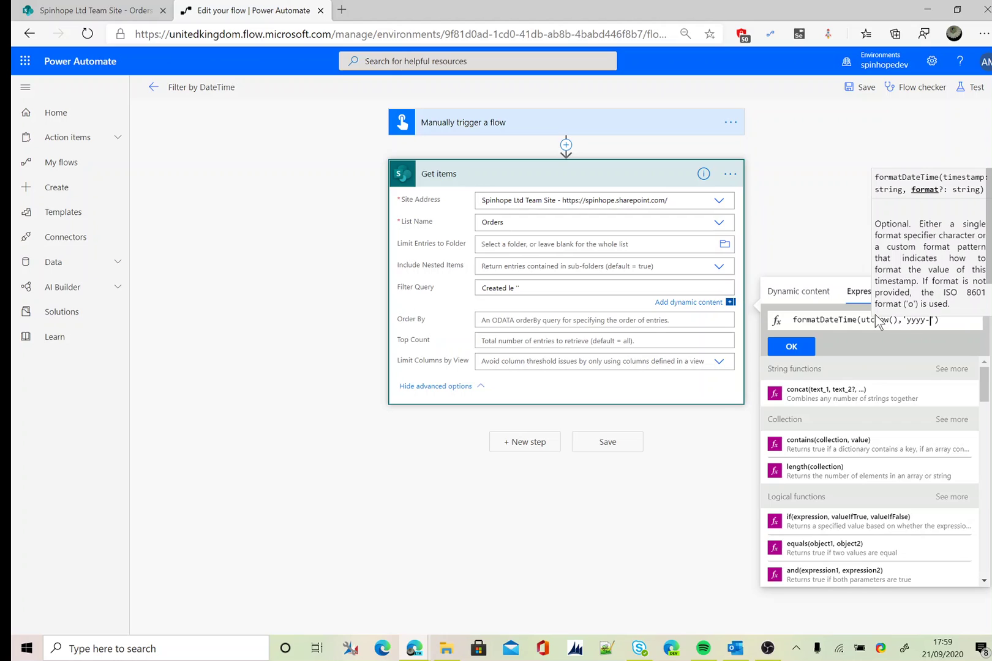
{"action": "type", "text": "MM-dd"}
{"action": "left_click", "coordinate": [790, 347]}
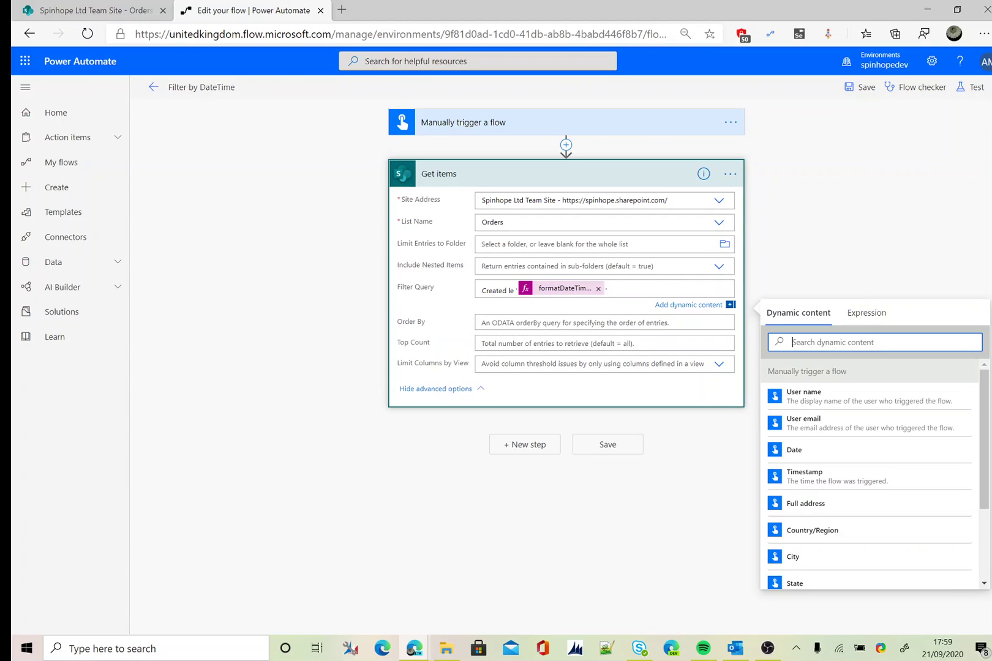
{"action": "left_click", "coordinate": [570, 289]}
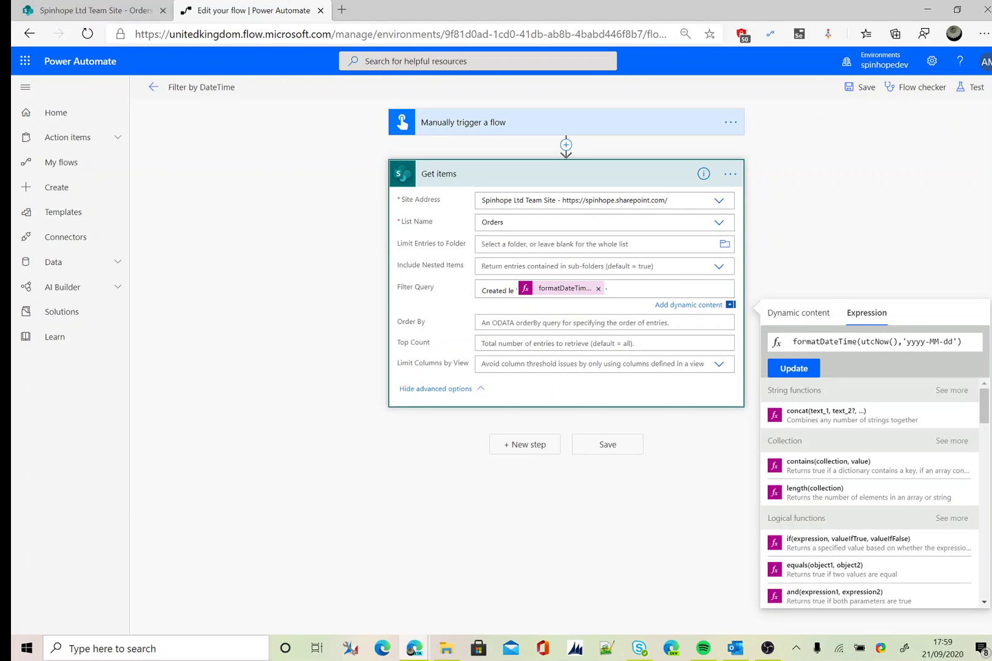
Add a Compose action using each item's Title, automatically wrapped in an Apply to each loop
{"action": "left_click", "coordinate": [521, 443]}
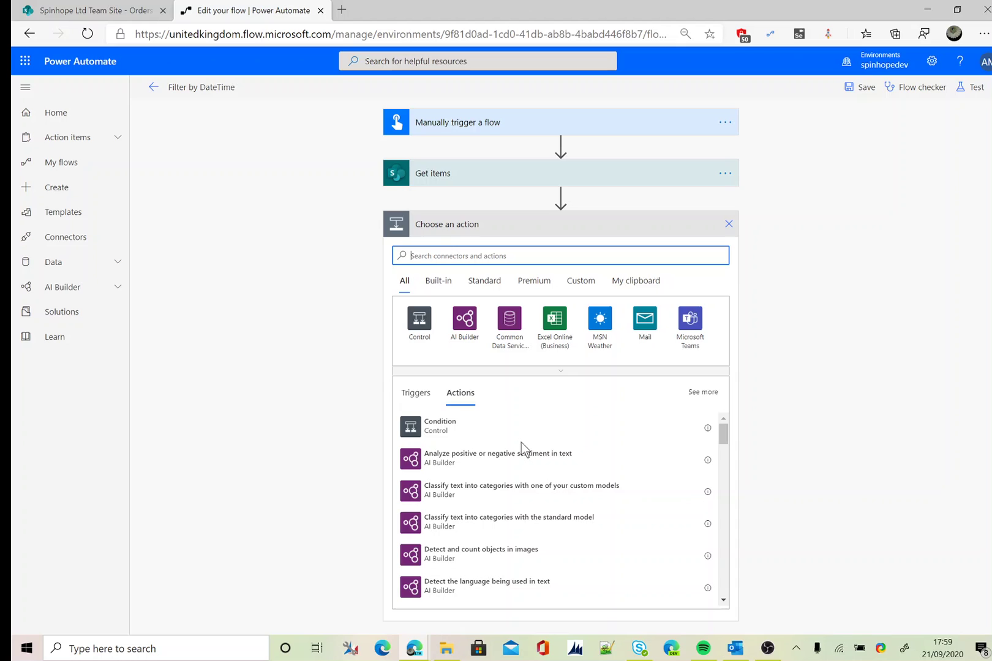
{"action": "type", "text": "compose"}
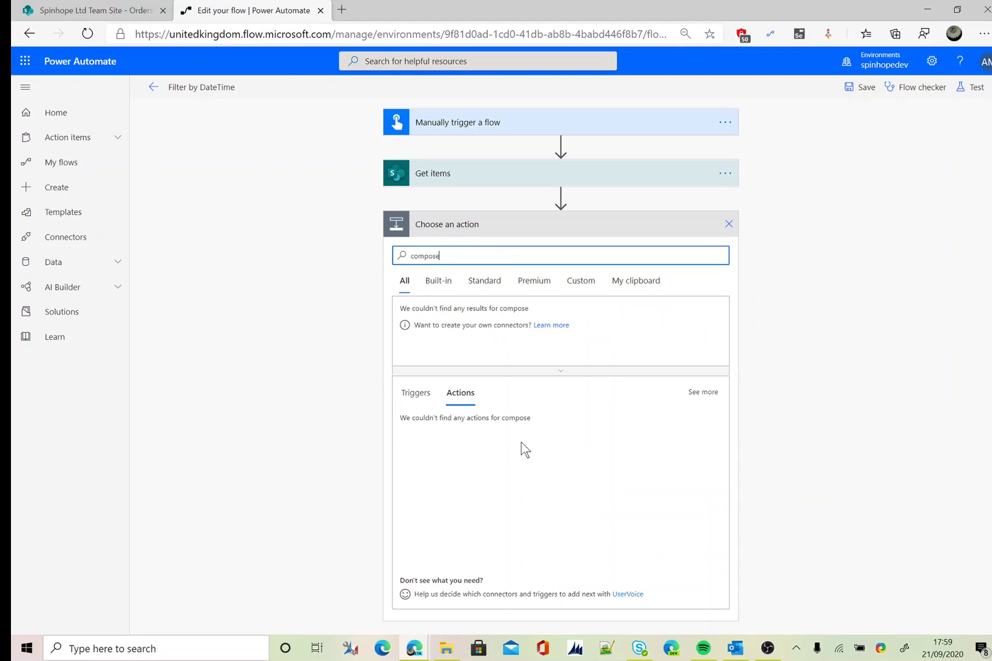
{"action": "left_click", "coordinate": [416, 332]}
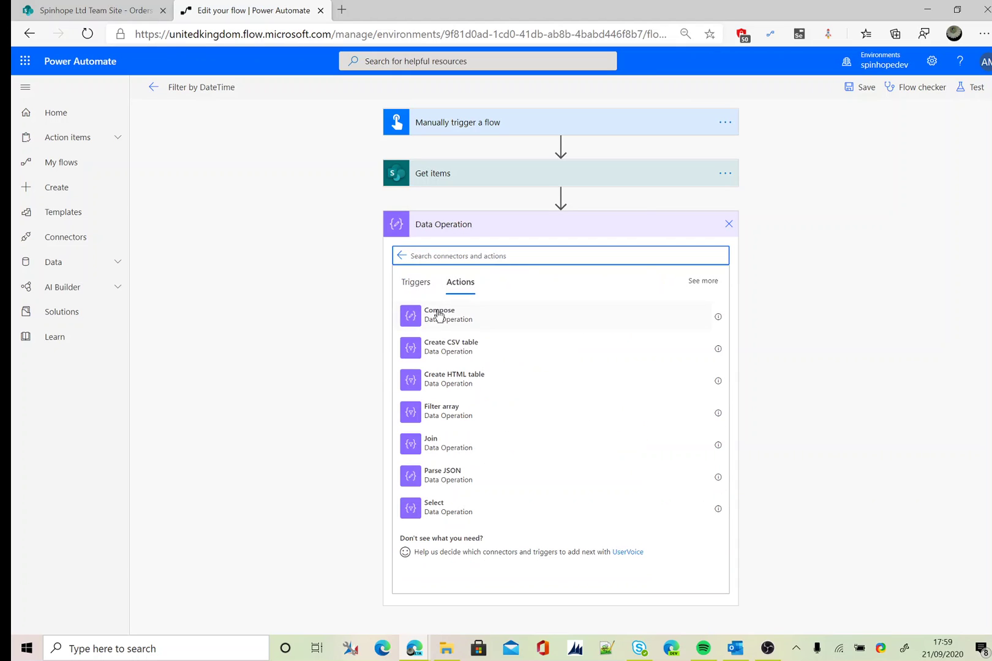
{"action": "left_click", "coordinate": [438, 315]}
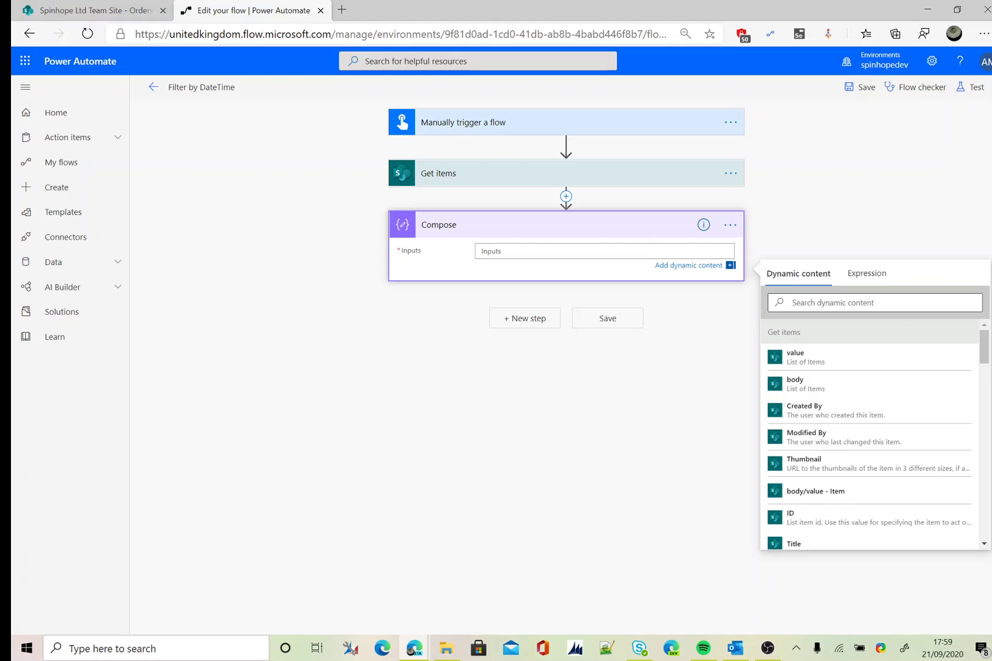
{"action": "type", "text": "title"}
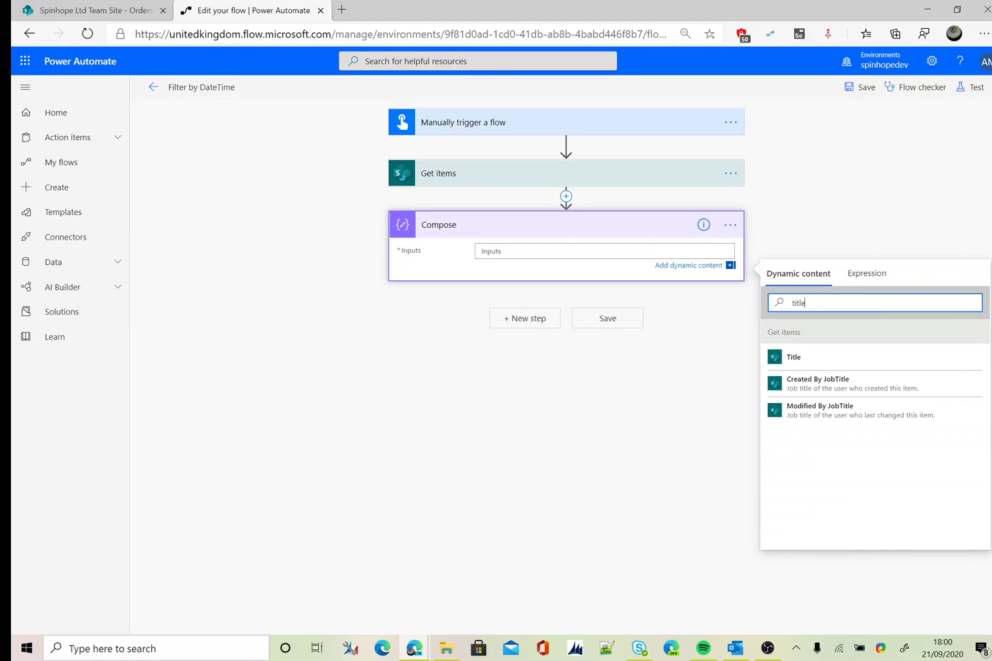
{"action": "left_click", "coordinate": [818, 356]}
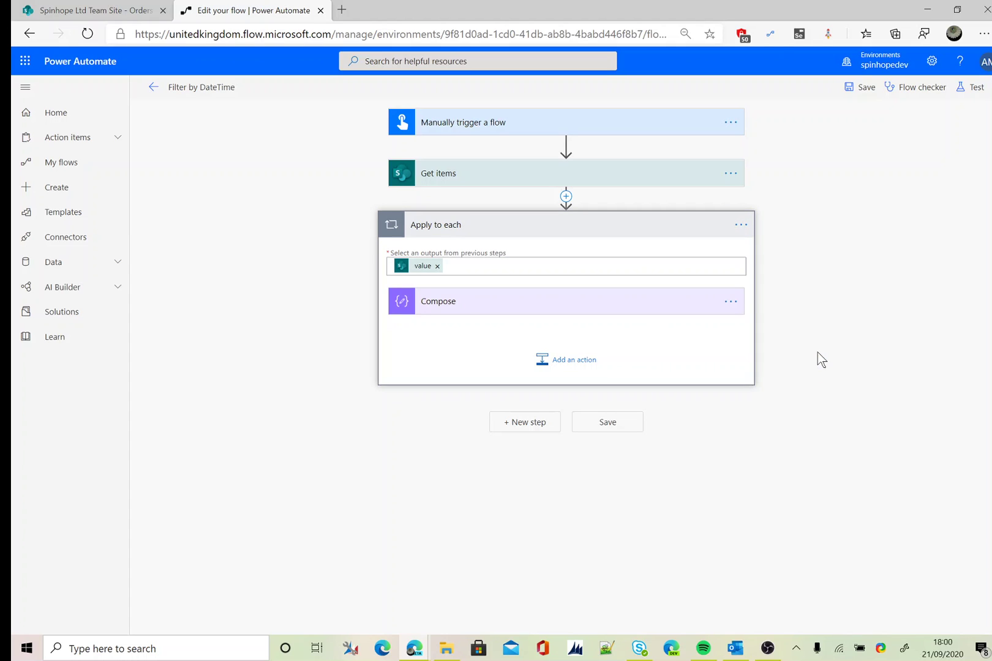
{"action": "left_click", "coordinate": [511, 315]}
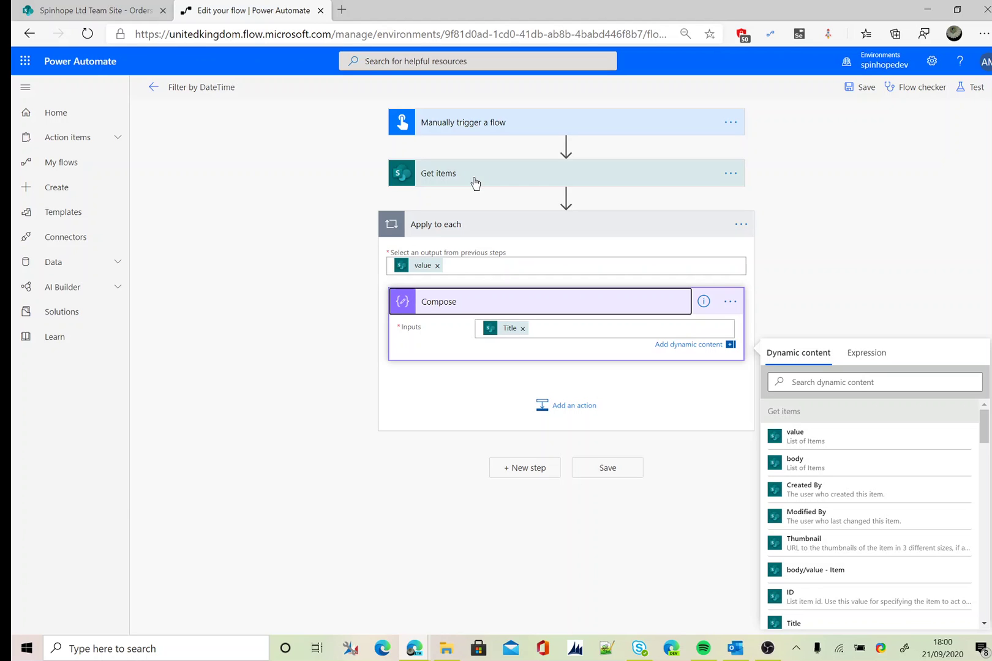
Run a manually triggered test of the flow, then switch to the SharePoint Orders list
{"action": "left_click", "coordinate": [967, 90]}
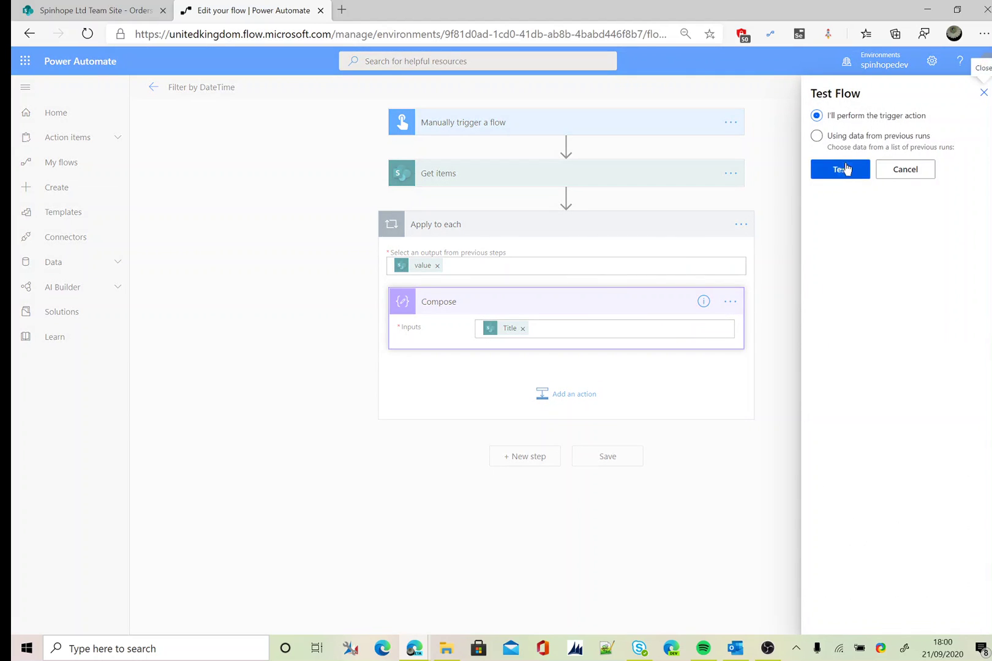
{"action": "left_click", "coordinate": [844, 168]}
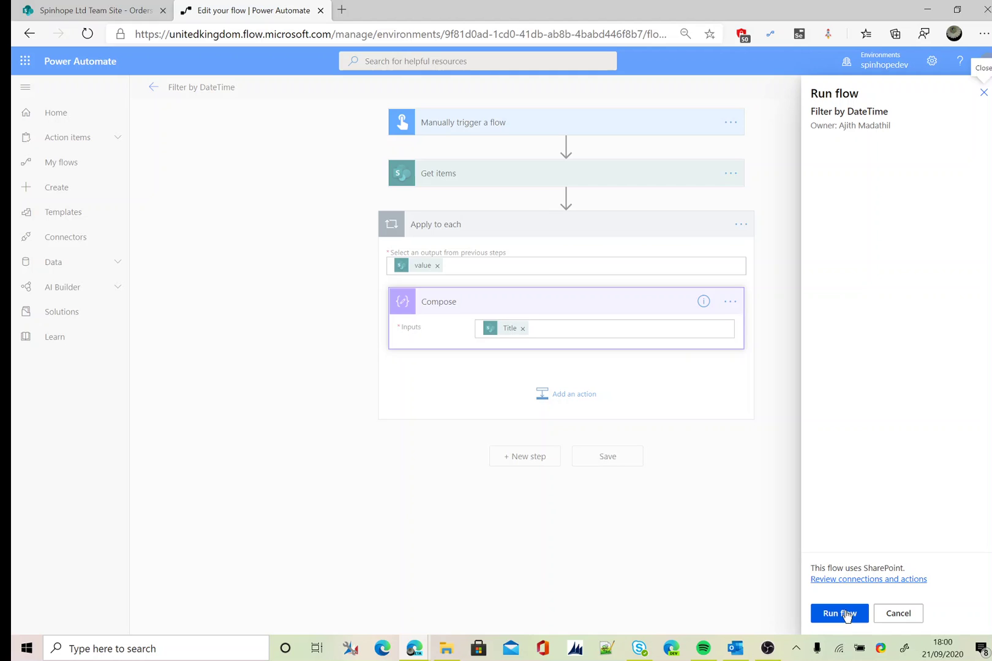
{"action": "left_click", "coordinate": [847, 614]}
{"action": "left_click", "coordinate": [846, 611]}
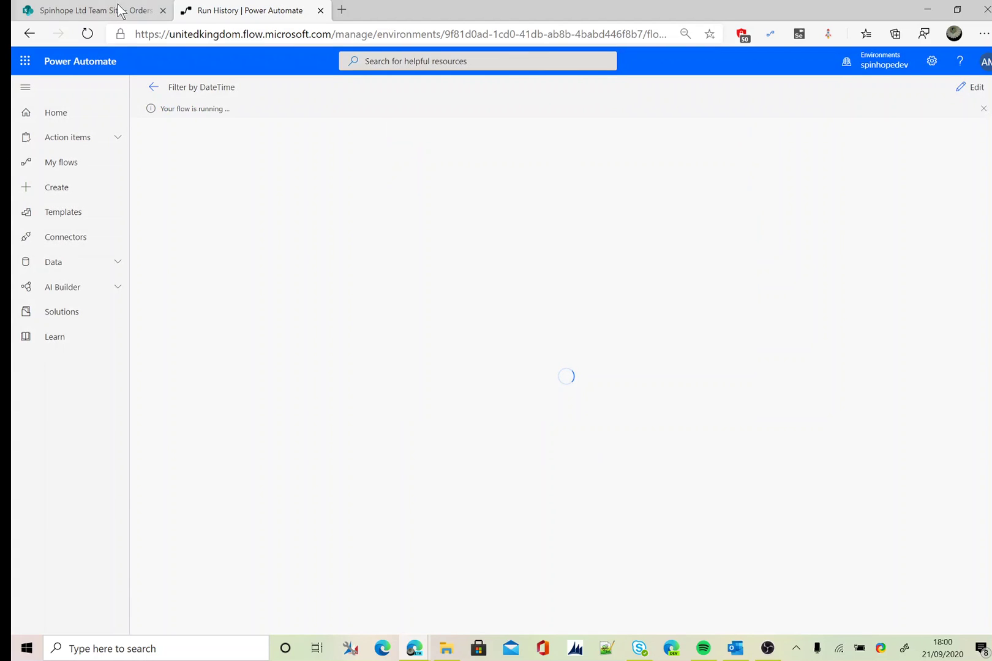
{"action": "left_click", "coordinate": [120, 10]}
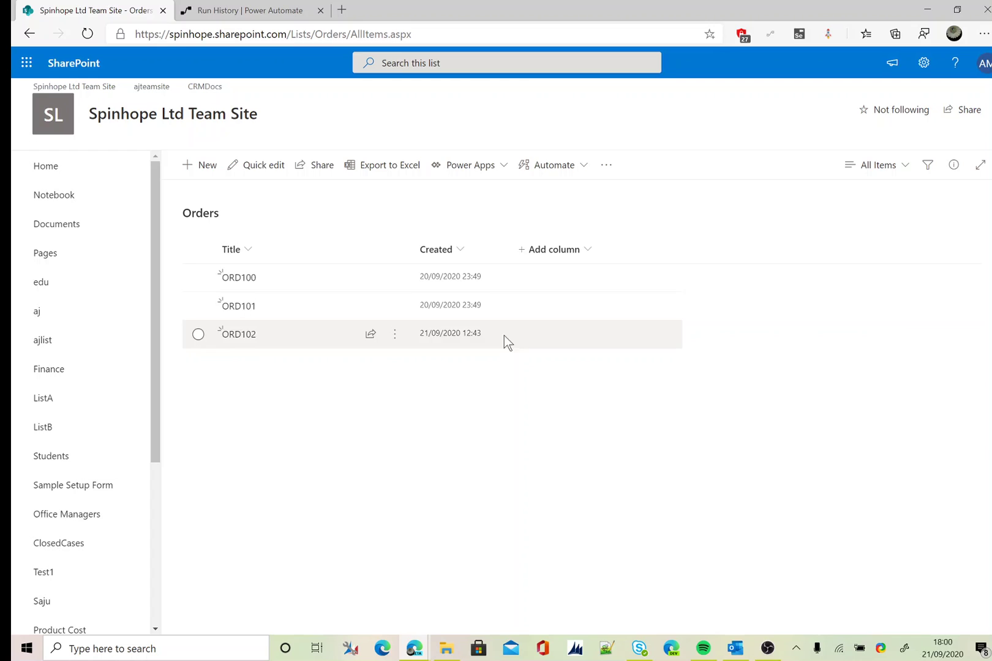
Compare the ORD100 and ORD101 rows' Created dates, then return to the flow's run history
{"action": "left_click", "coordinate": [321, 282]}
{"action": "left_click", "coordinate": [317, 304]}
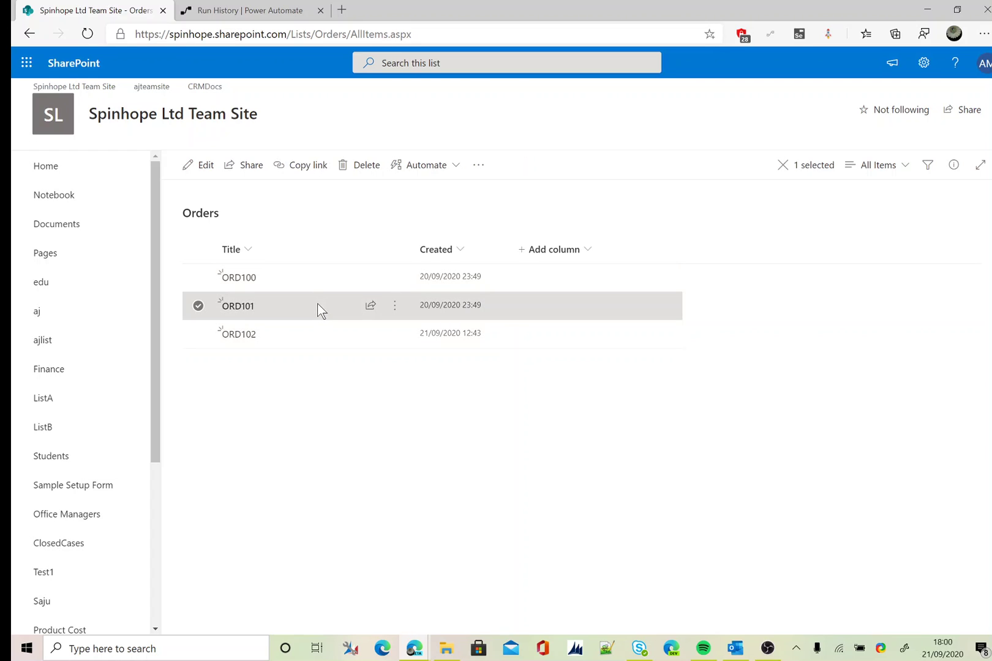
{"action": "left_click", "coordinate": [309, 286]}
{"action": "left_click", "coordinate": [315, 311]}
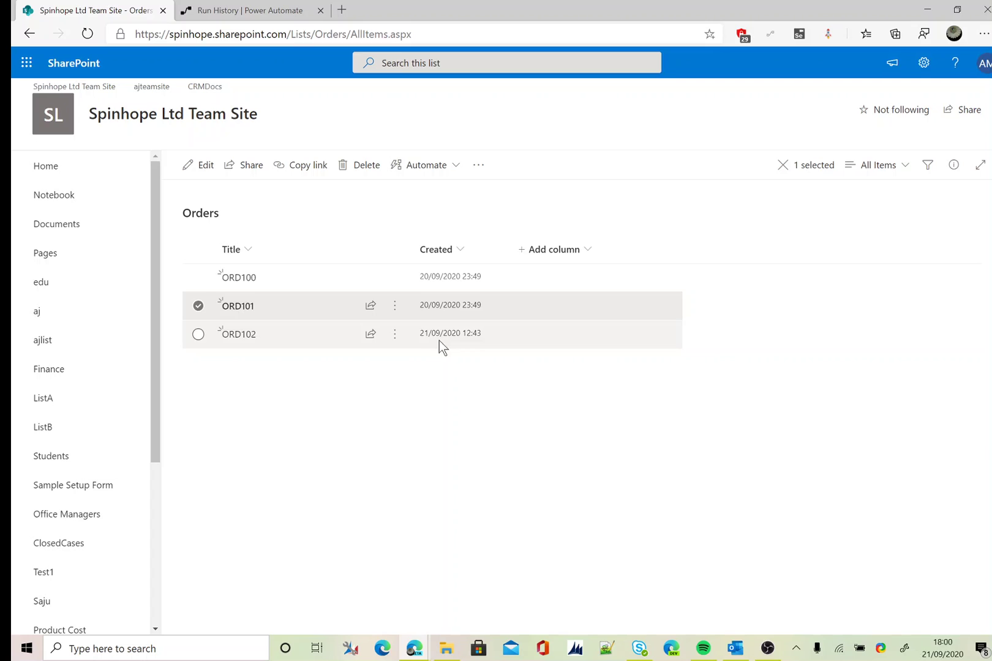
{"action": "left_click", "coordinate": [207, 11]}
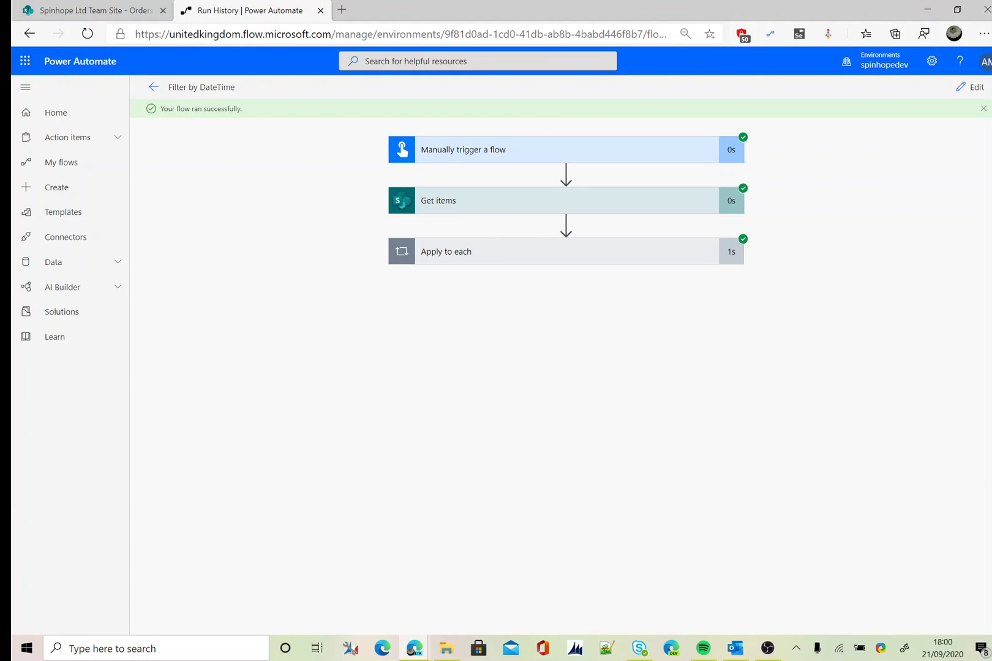
Confirm the loop's Compose outputs ORD100 and ORD101, then reopen the editor with Get items expanded
{"action": "left_click", "coordinate": [513, 256]}
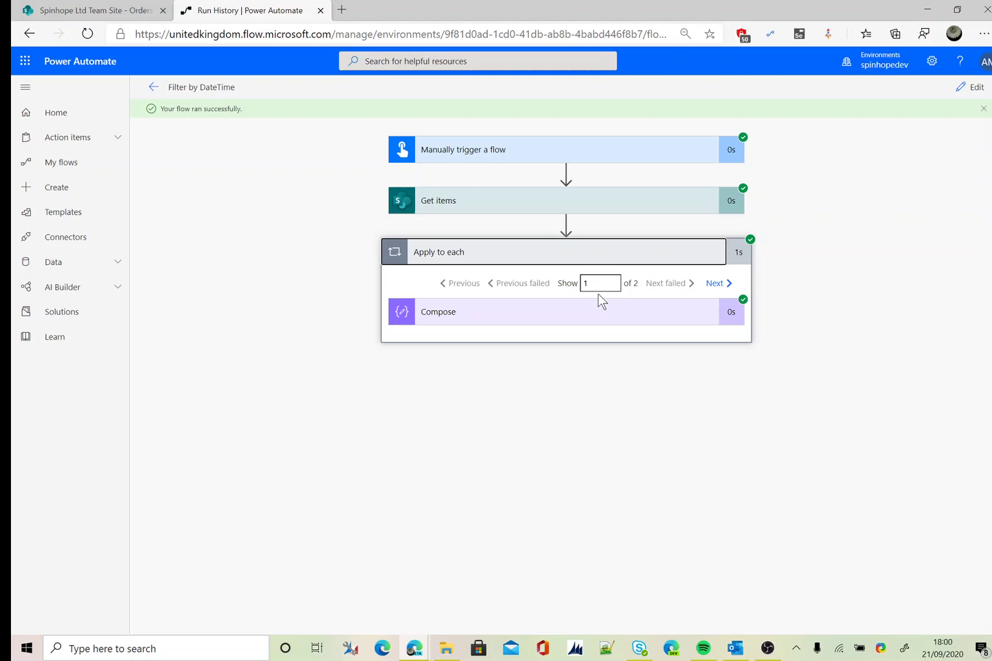
{"action": "left_click", "coordinate": [579, 315]}
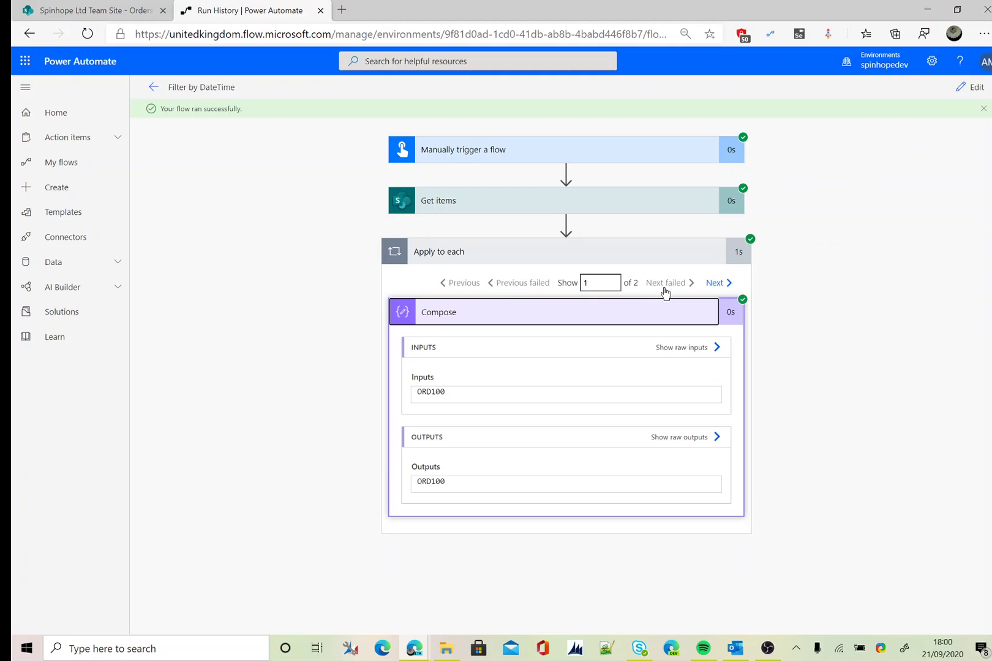
{"action": "left_click", "coordinate": [721, 283]}
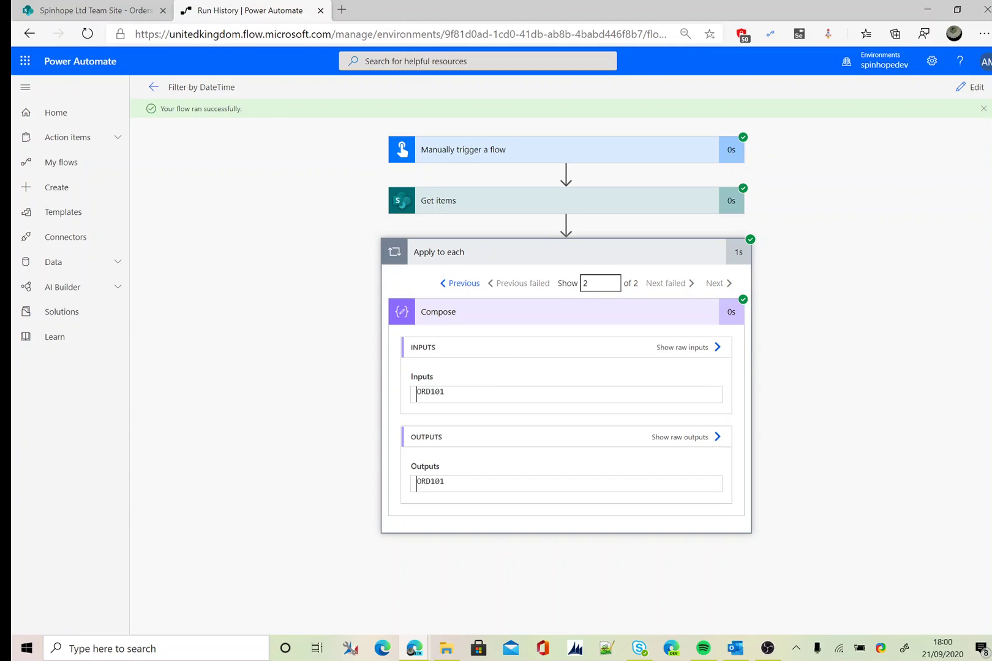
{"action": "left_click", "coordinate": [969, 87]}
{"action": "left_click", "coordinate": [486, 173]}
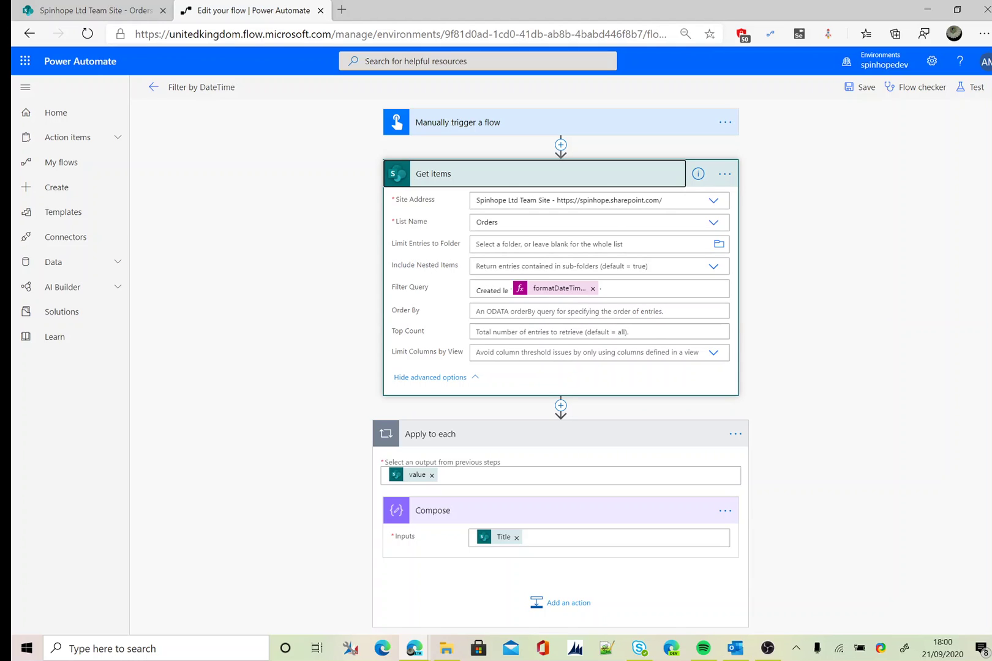
Open the Filter Query's formatDateTime(utcNow(),'yyyy-MM-dd') token in the expression editor
{"action": "left_click", "coordinate": [554, 292]}
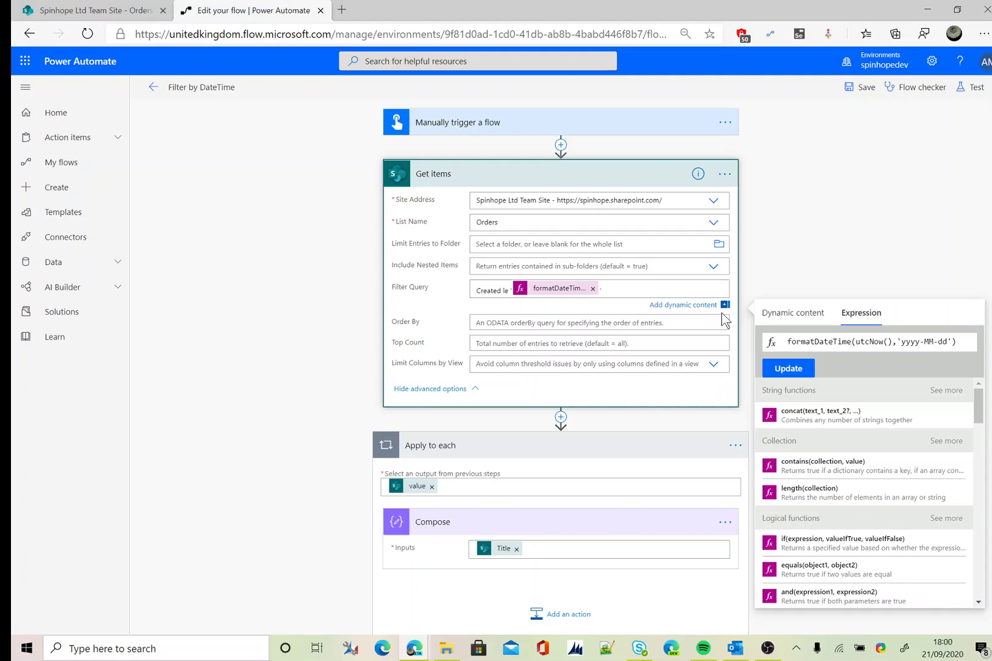